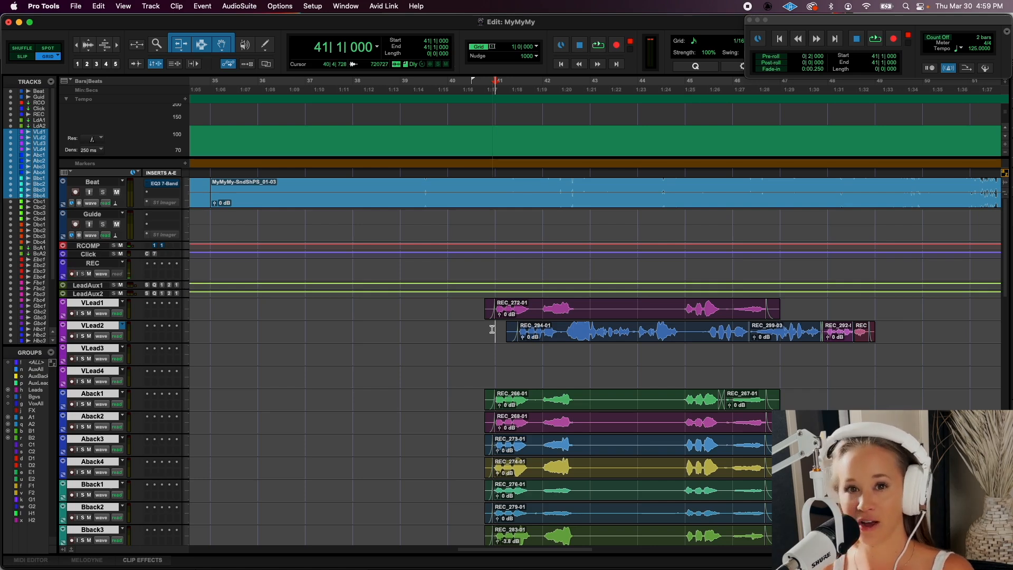
Play the session from 40|3|920, just before the vocal clips begin, and stop it after the VLead2 clips.
{"action": "left_click", "coordinate": [483, 302]}
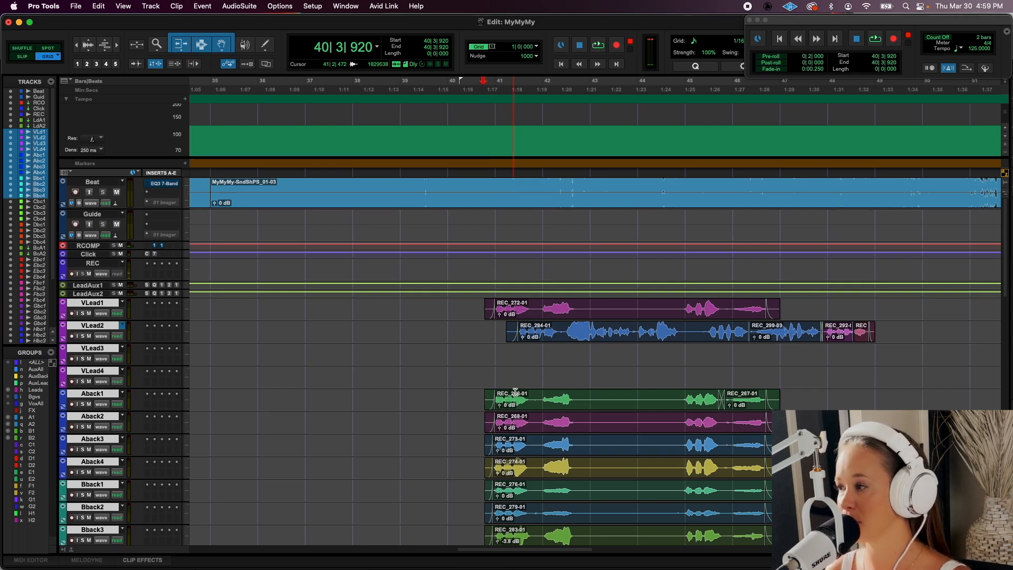
{"action": "key", "text": "space"}
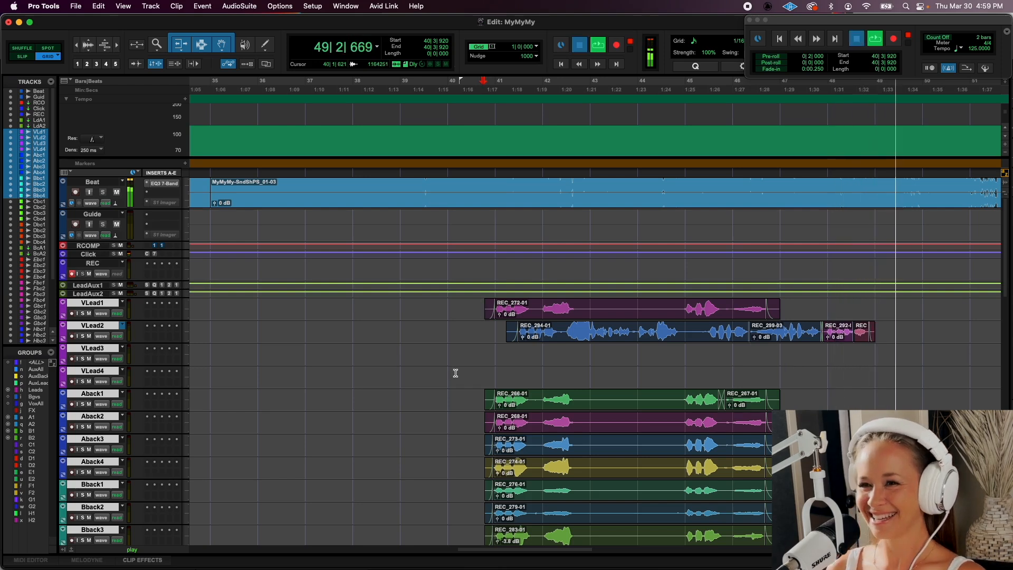
{"action": "key", "text": "space"}
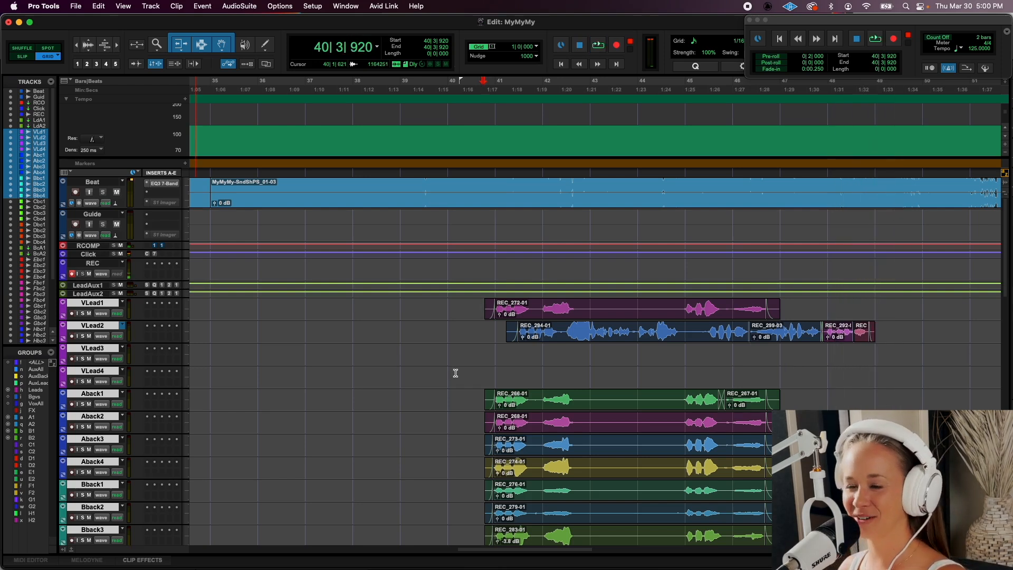
Select an empty range on VLead3 from about 46|3|152 to 47|2|856, beneath clip REC_299-03.
{"action": "left_click", "coordinate": [497, 331]}
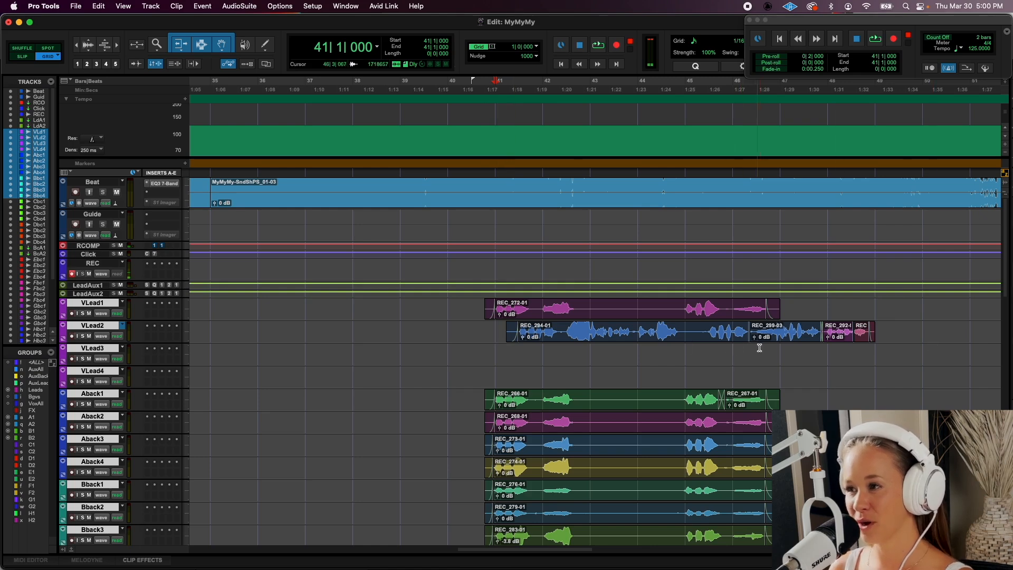
{"action": "left_click_drag", "start_coordinate": [758, 347], "coordinate": [795, 351]}
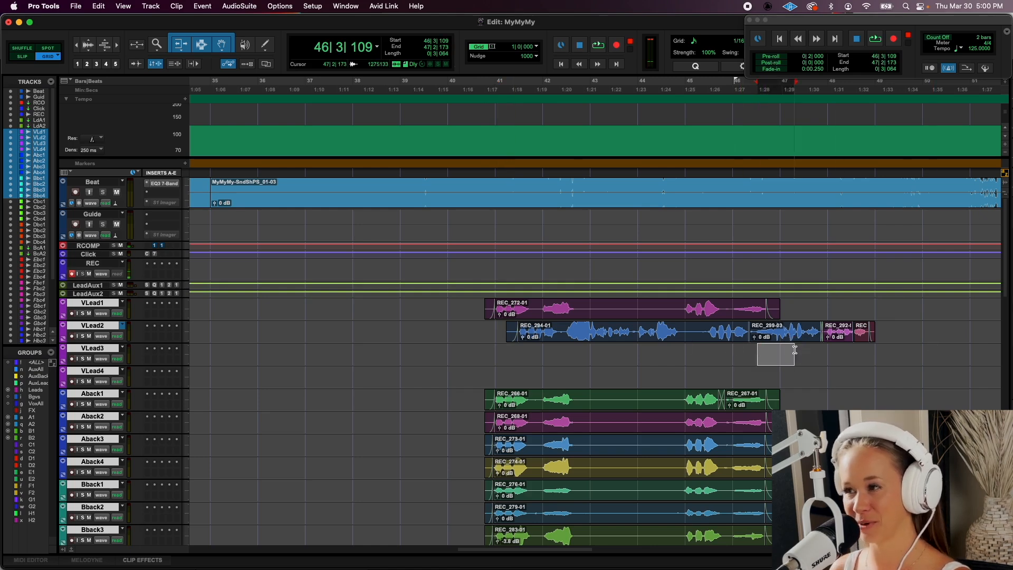
{"action": "left_click", "coordinate": [758, 350]}
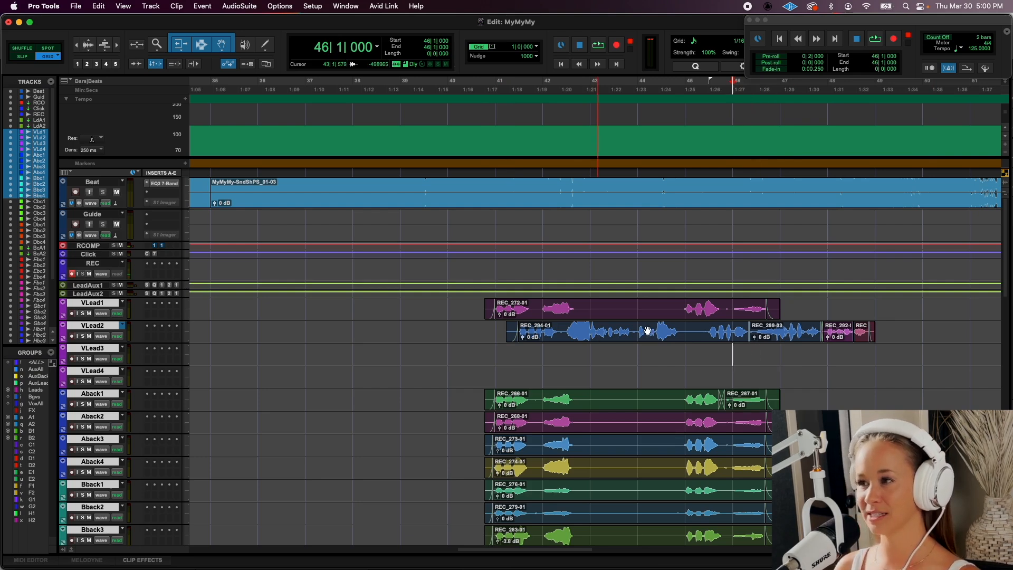
{"action": "left_click_drag", "start_coordinate": [758, 345], "coordinate": [803, 348]}
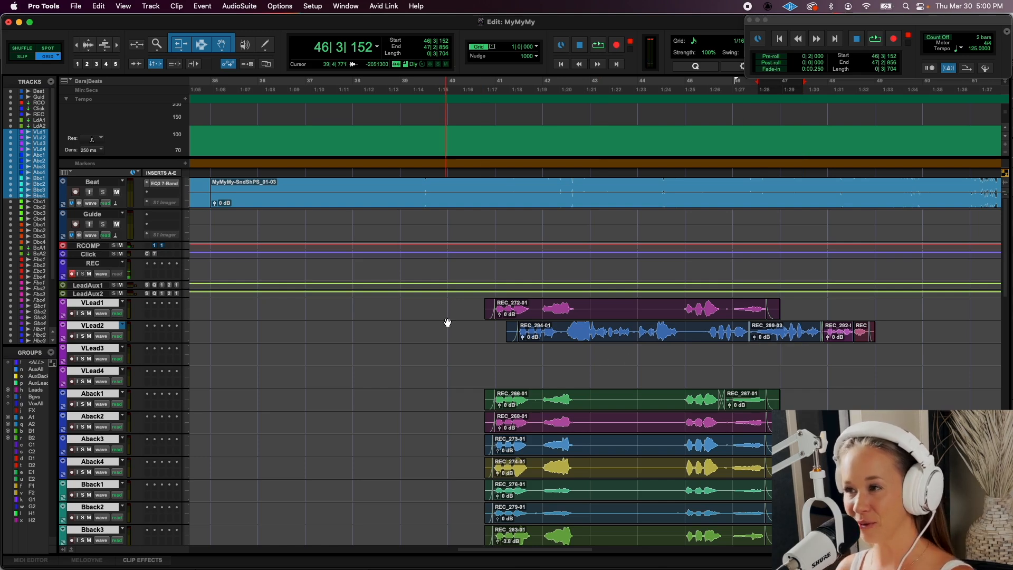
Browse the Pitch Shift plug-ins available for an insert on VLead1 and leave the slot empty.
{"action": "left_click", "coordinate": [148, 315]}
{"action": "mouse_move", "coordinate": [148, 316]}
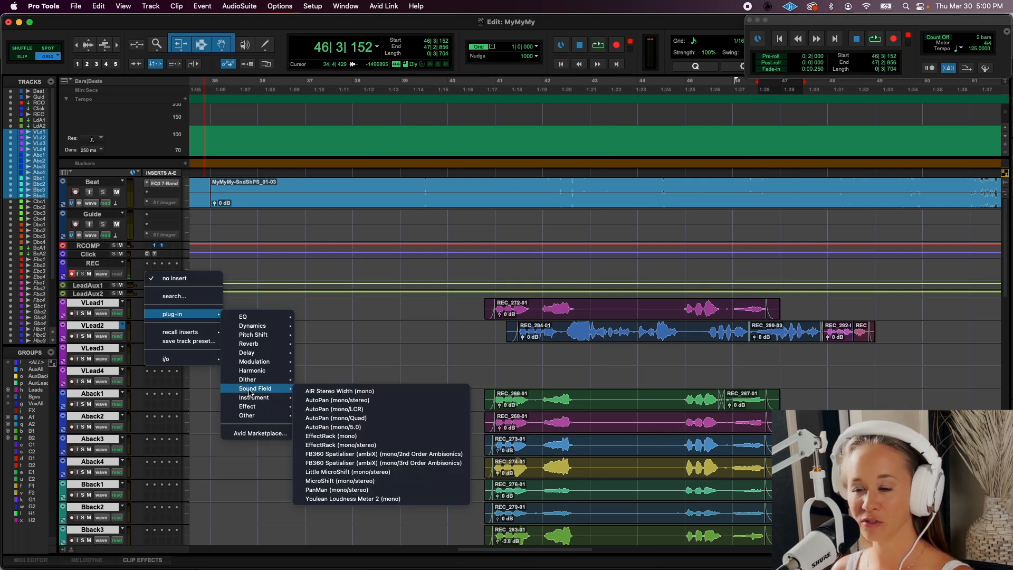
{"action": "mouse_move", "coordinate": [261, 338]}
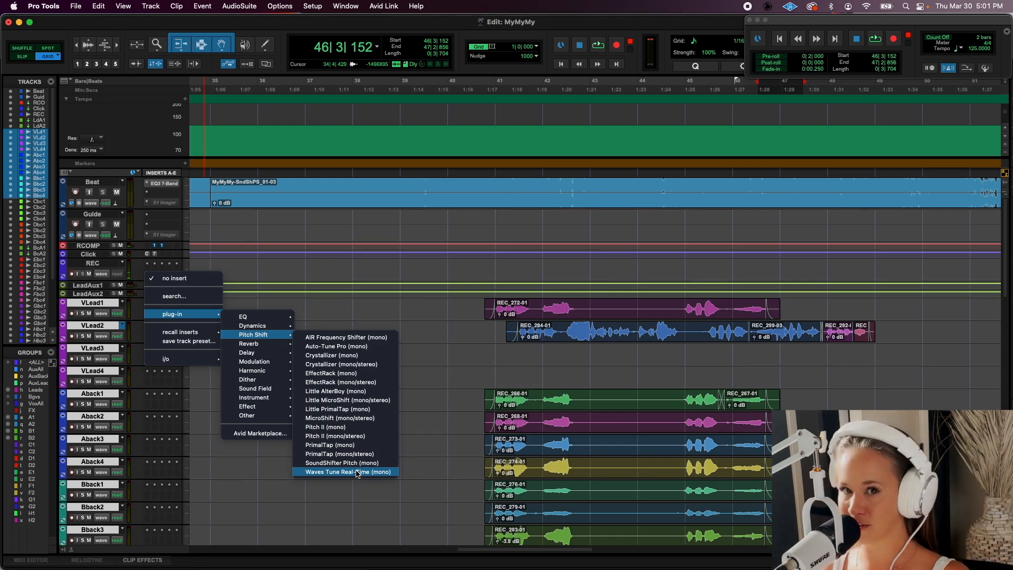
{"action": "key", "text": "Escape"}
Open the AudioSuite SoundShifter Parametric Stereo pitch shifter and set its transposition to 4 semitones.
{"action": "left_click", "coordinate": [239, 6]}
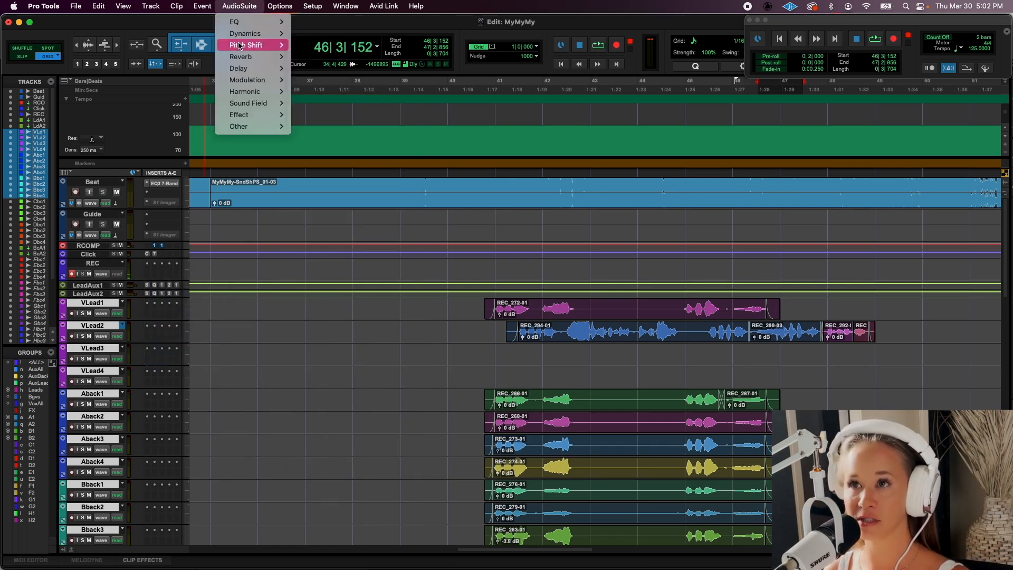
{"action": "mouse_move", "coordinate": [239, 46]}
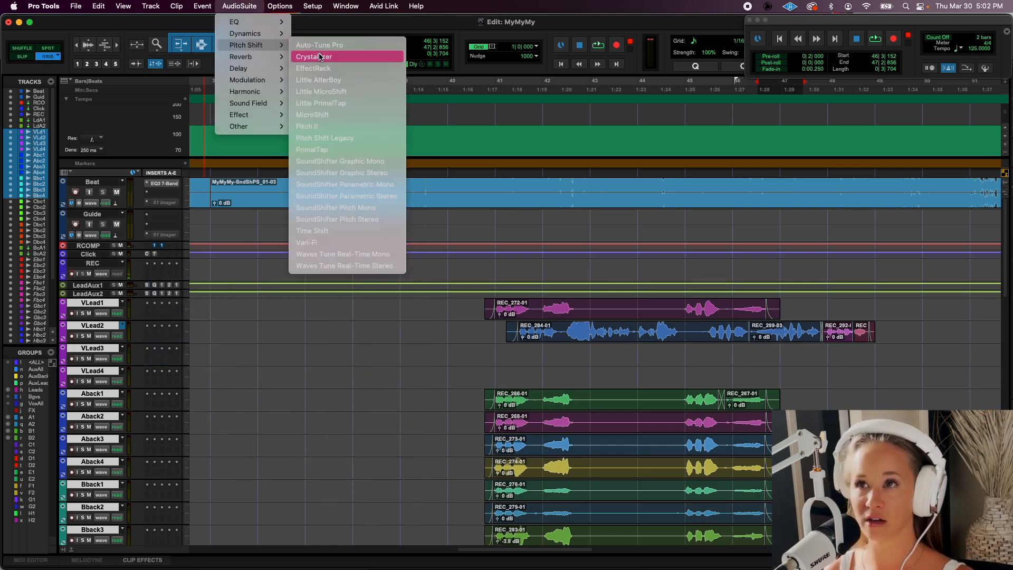
{"action": "left_click", "coordinate": [392, 197]}
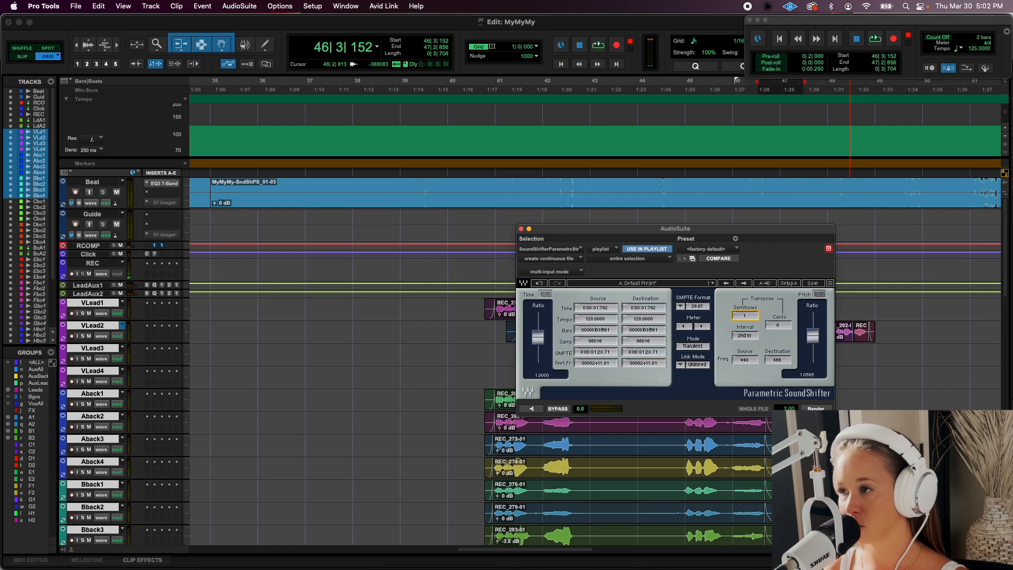
{"action": "left_click_drag", "start_coordinate": [745, 315], "coordinate": [746, 319]}
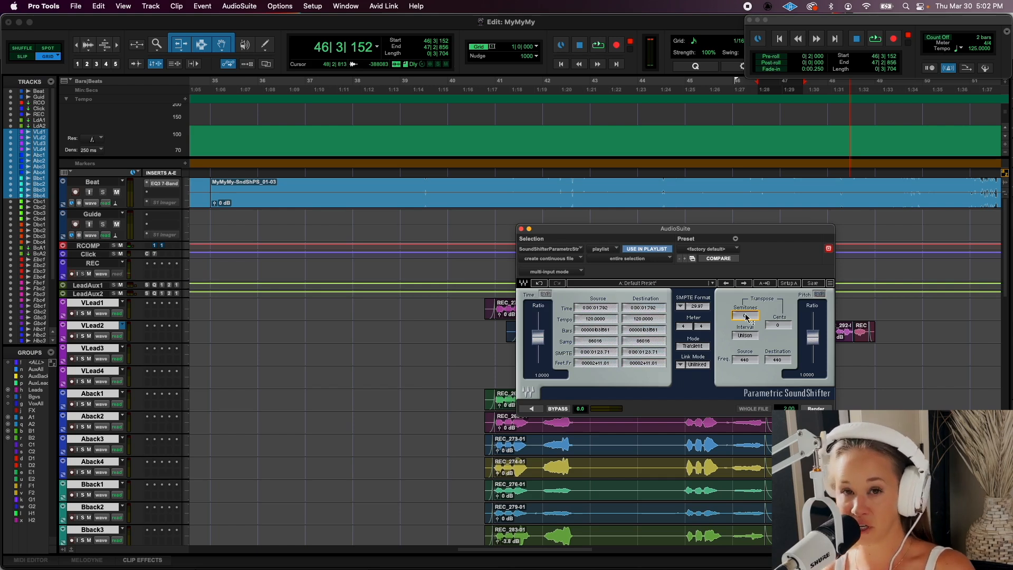
{"action": "left_click_drag", "start_coordinate": [745, 315], "coordinate": [745, 300]}
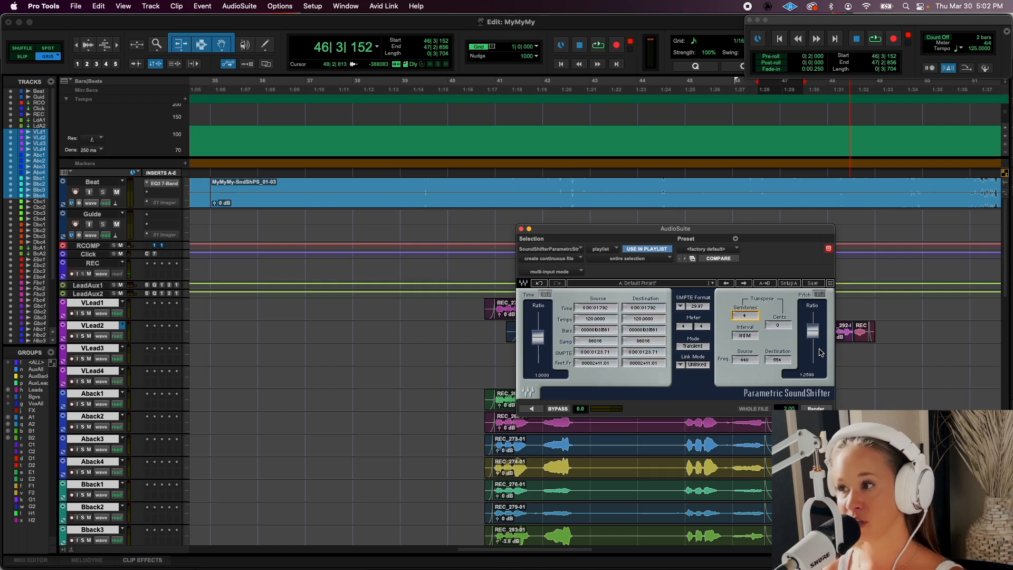
Set the pitch shifter's fine transposition to 14 cents and close it without rendering.
{"action": "left_click", "coordinate": [778, 324]}
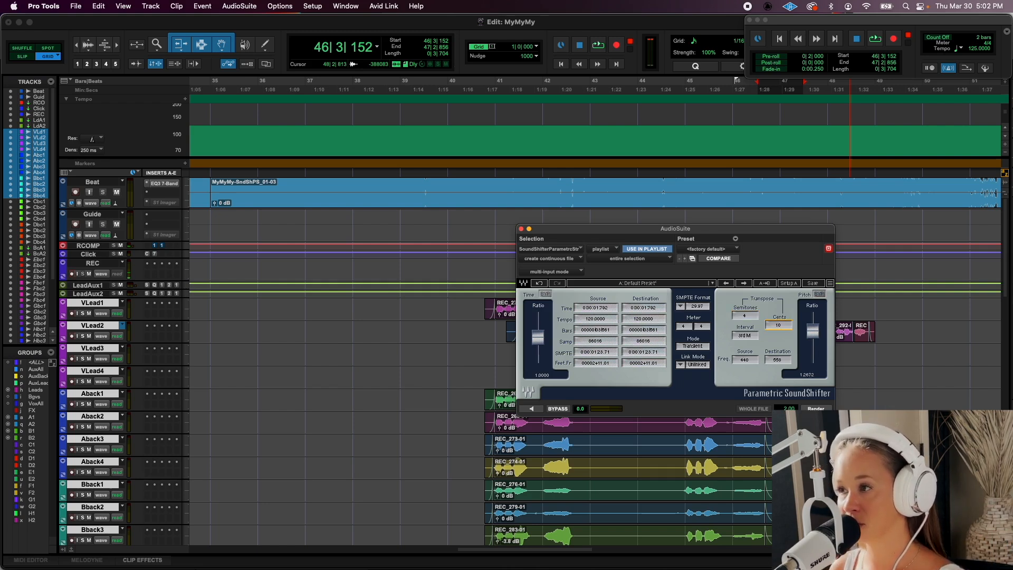
{"action": "left_click_drag", "start_coordinate": [777, 325], "coordinate": [778, 323]}
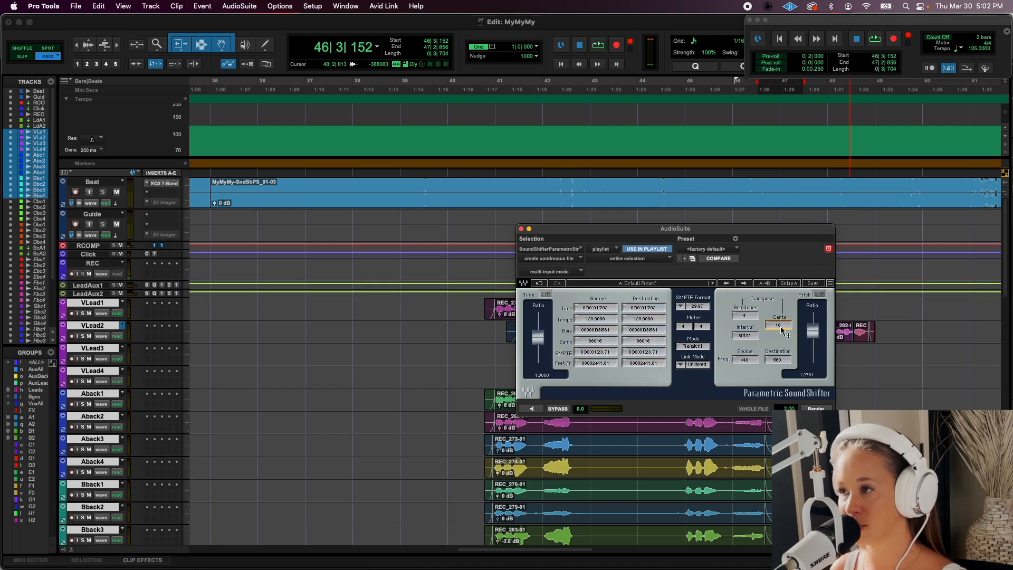
{"action": "mouse_move", "coordinate": [782, 327]}
{"action": "left_mouse_down"}
{"action": "mouse_move", "coordinate": [782, 351]}
{"action": "mouse_move", "coordinate": [782, 326]}
{"action": "left_mouse_up"}
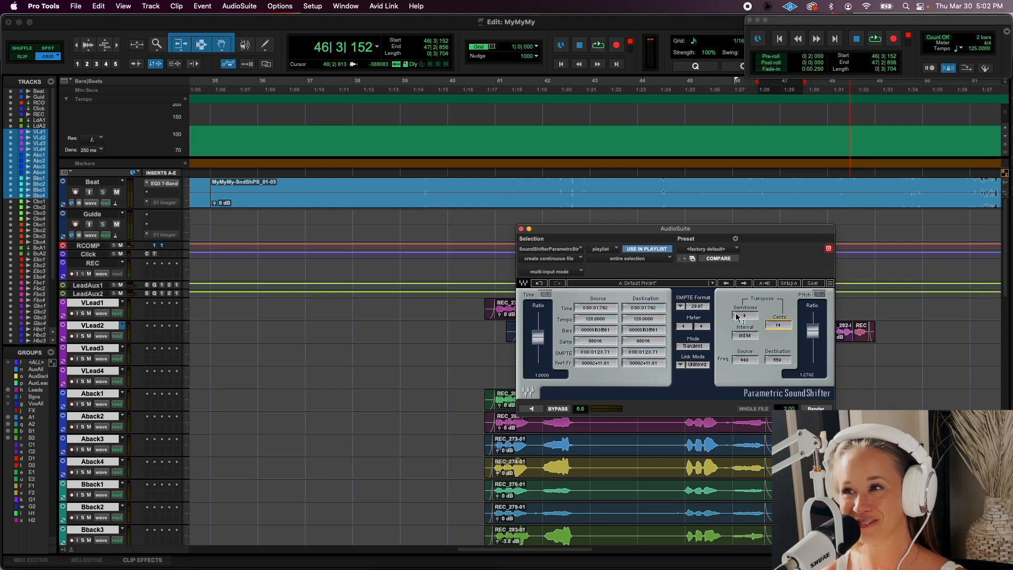
{"action": "left_click", "coordinate": [521, 229]}
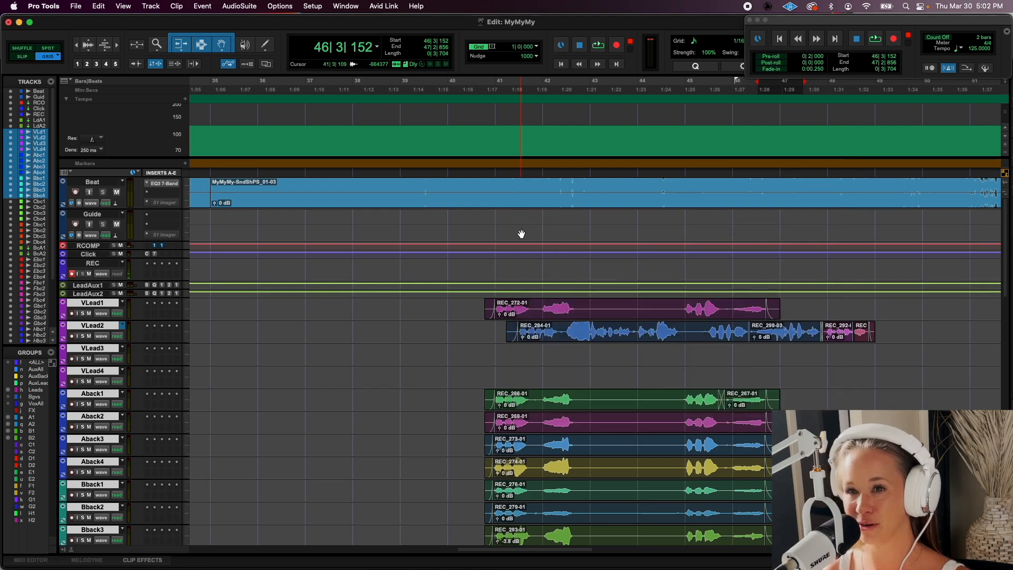
Insert the mono Waves Tune Real-Time pitch correction plug-in on the VLead2 track.
{"action": "left_click", "coordinate": [157, 338]}
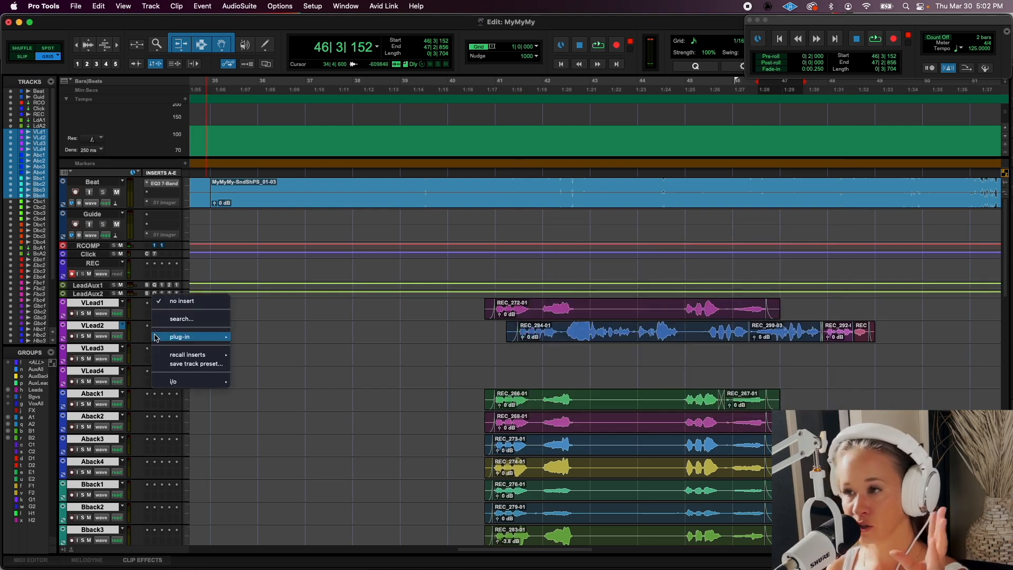
{"action": "mouse_move", "coordinate": [159, 337]}
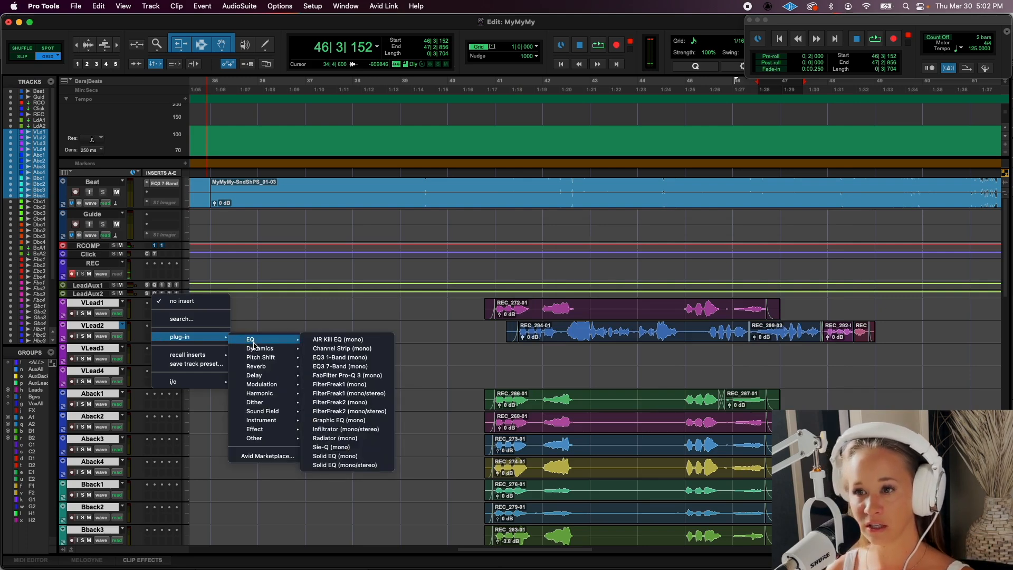
{"action": "mouse_move", "coordinate": [264, 357]}
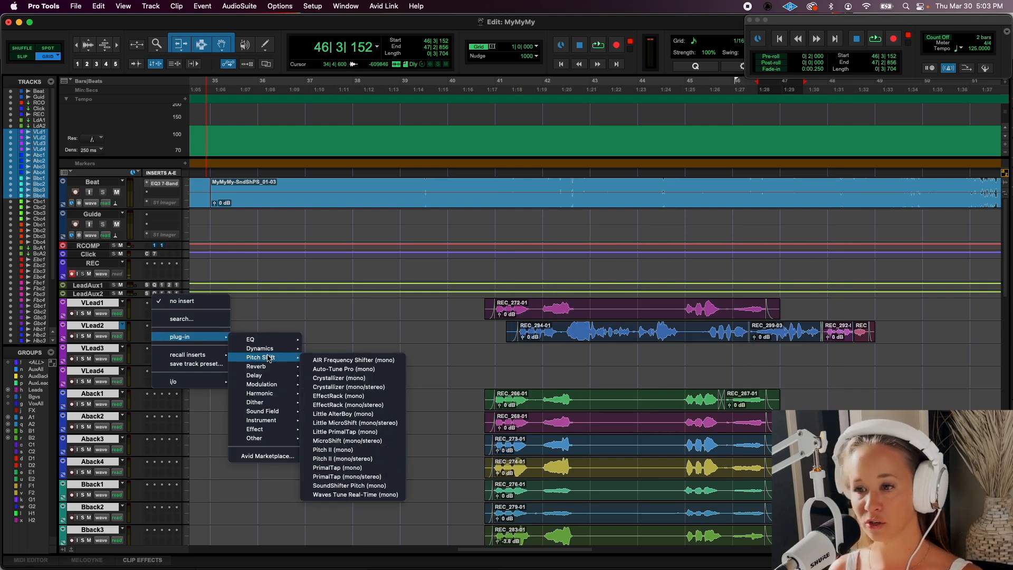
{"action": "left_click", "coordinate": [376, 494]}
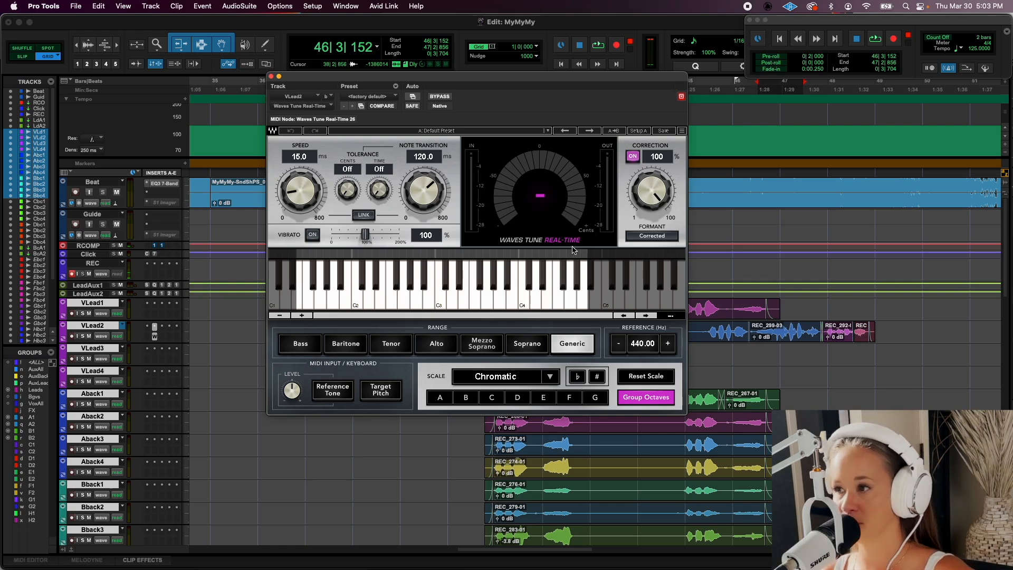
Solo VLead2 and play its selection from 41|1|877 to check the detected notes in Waves Tune Real-Time.
{"action": "left_click", "coordinate": [82, 336]}
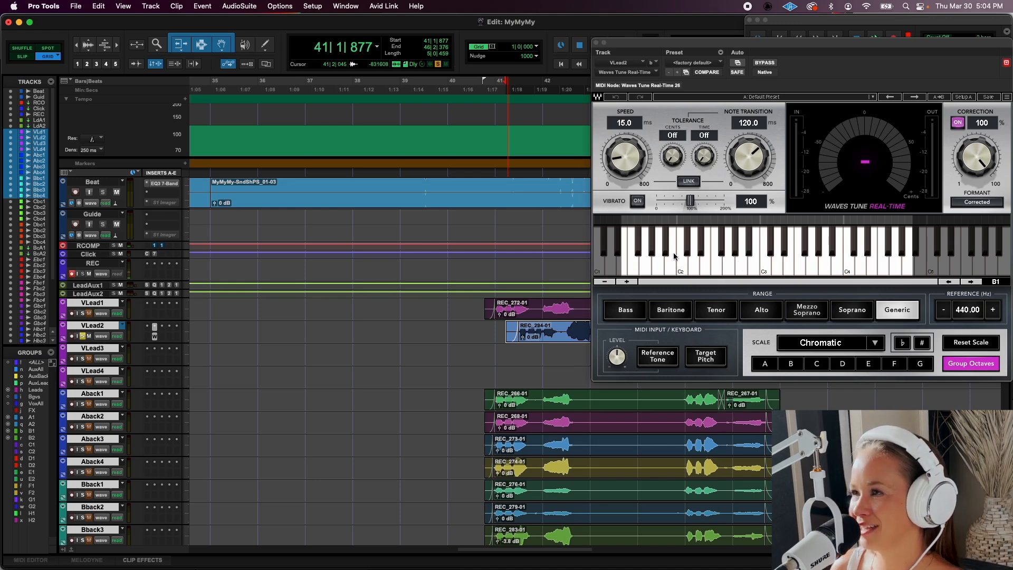
{"action": "key", "text": "space"}
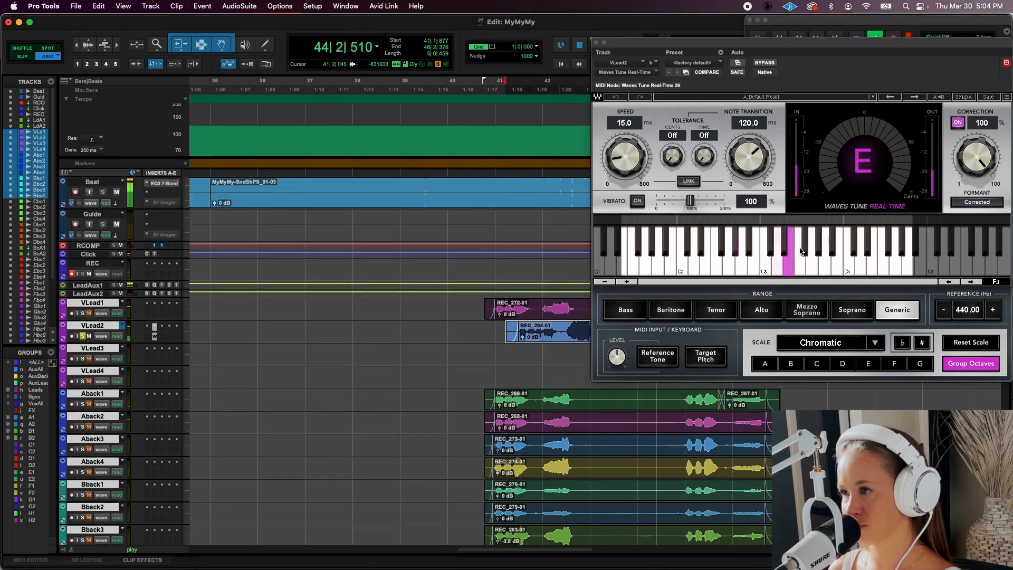
{"action": "key", "text": "space"}
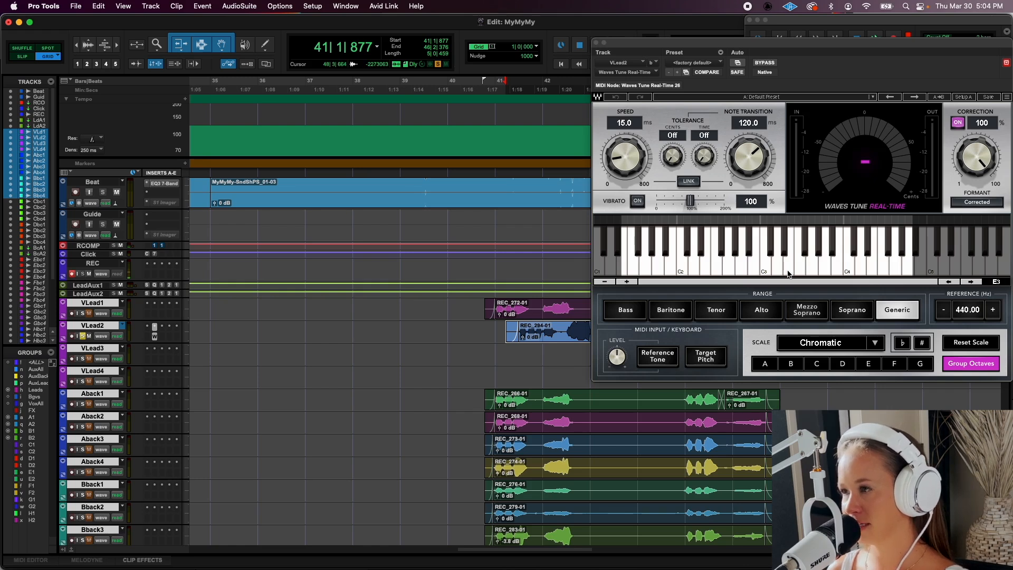
Set the VLead2 tuning scale to E Major and play the vocal back with the correction.
{"action": "left_click", "coordinate": [867, 367]}
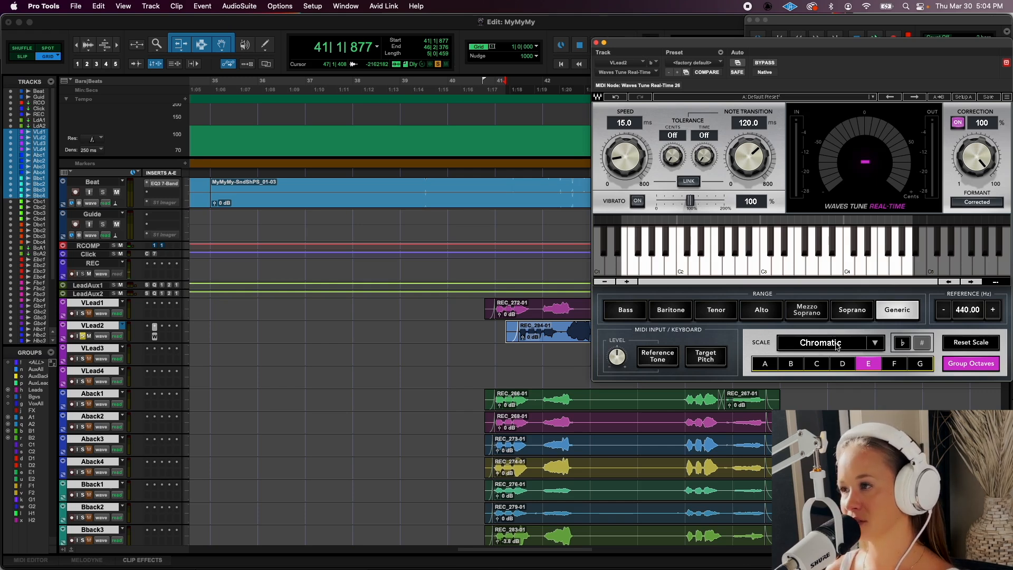
{"action": "left_click", "coordinate": [873, 344]}
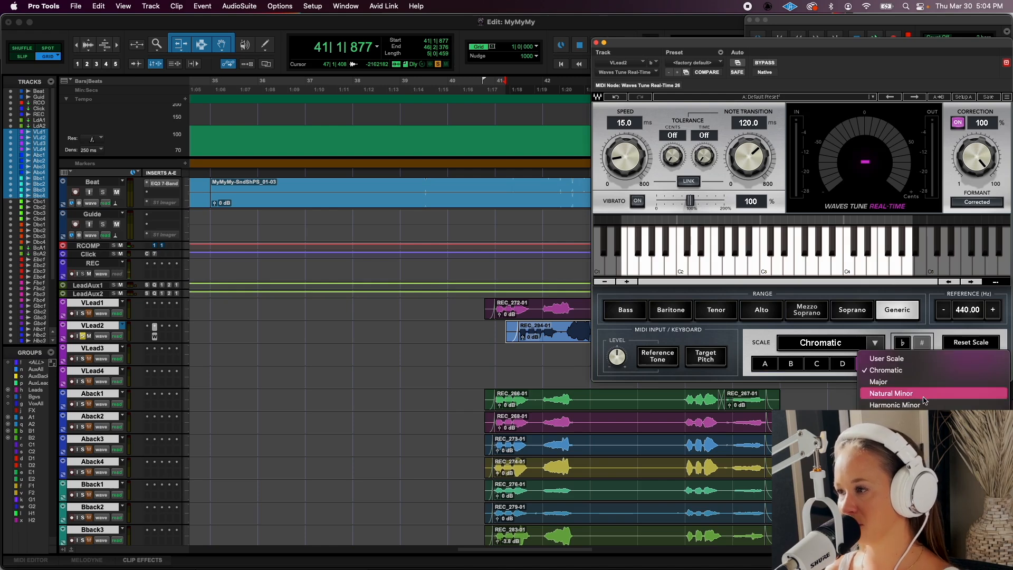
{"action": "scroll", "coordinate": [931, 458], "scroll_direction": "down", "scroll_amount": 5}
{"action": "scroll", "coordinate": [934, 369], "scroll_direction": "down", "scroll_amount": 6}
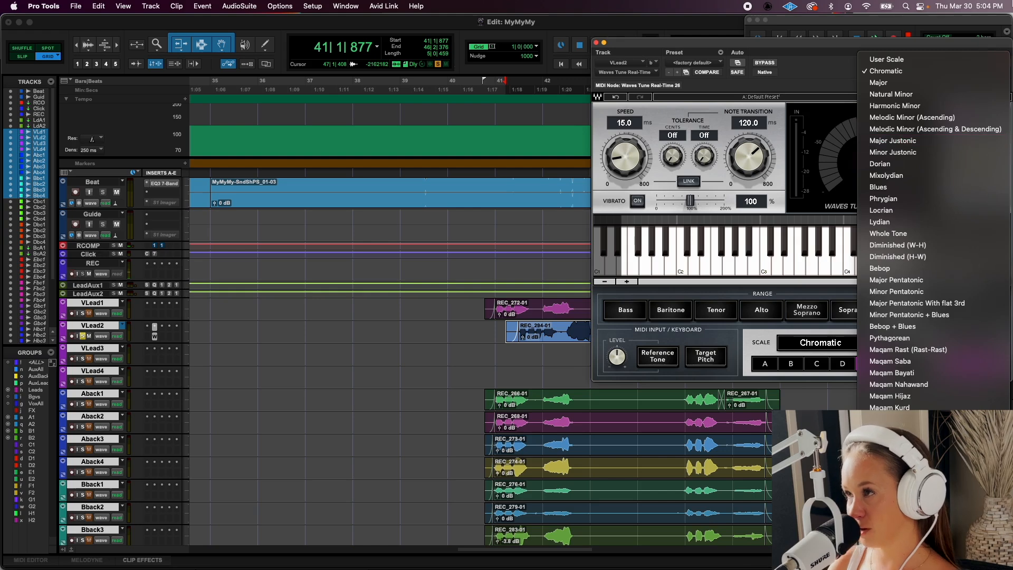
{"action": "left_click", "coordinate": [944, 85]}
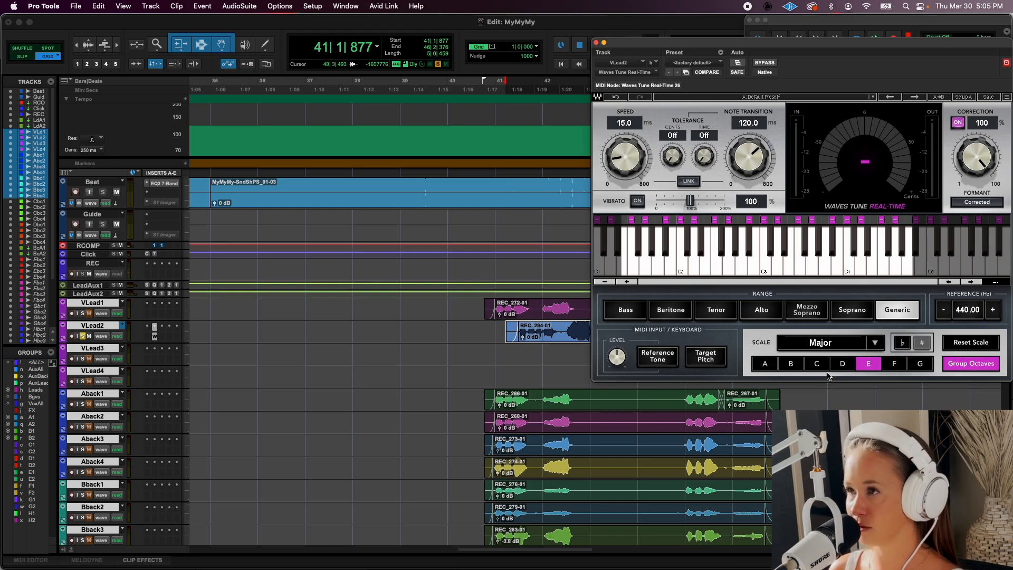
{"action": "key", "text": "space"}
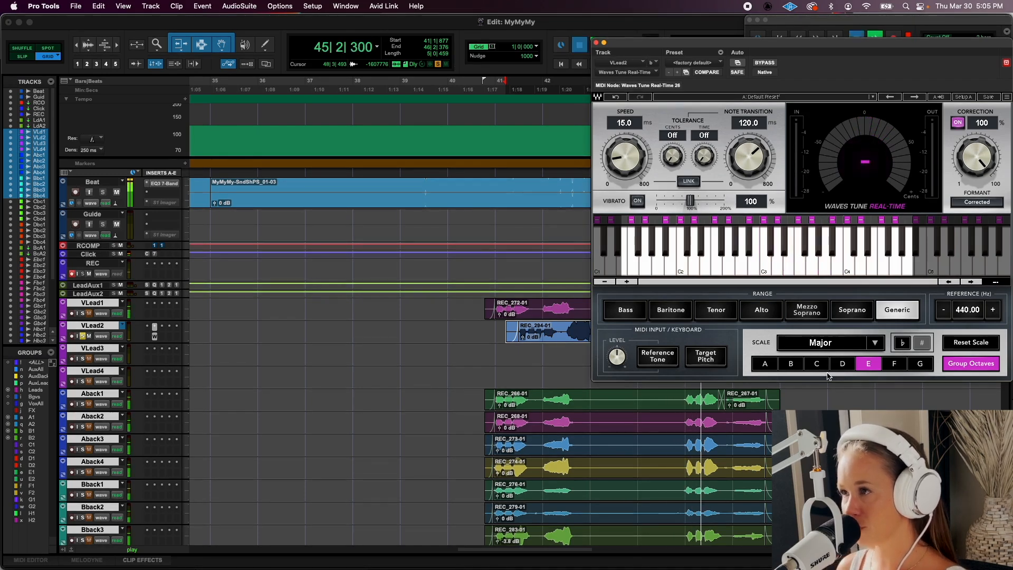
{"action": "key", "text": "space"}
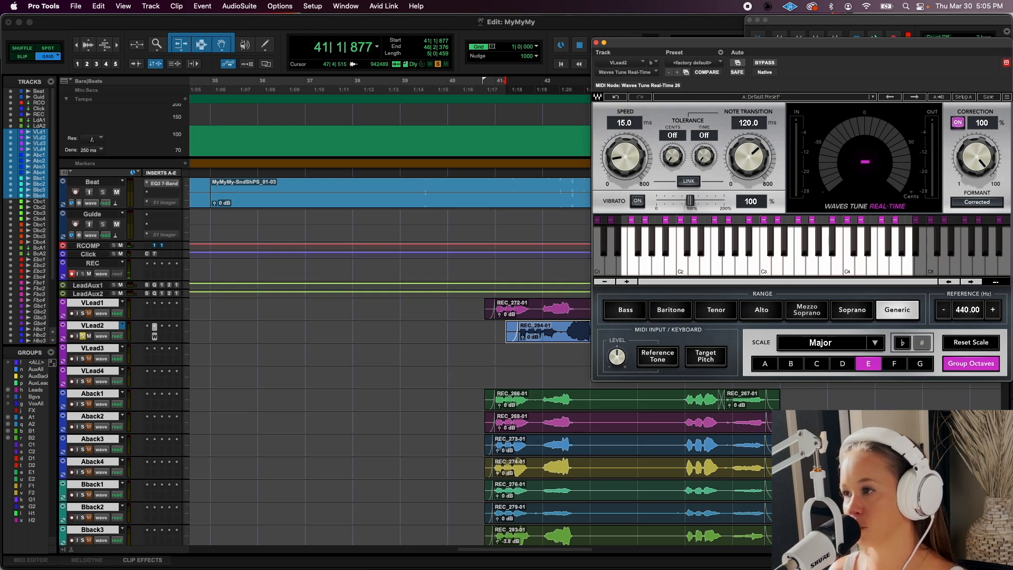
Try D and F as the root of the Major tuning scale and restore the root to E.
{"action": "left_click", "coordinate": [847, 369]}
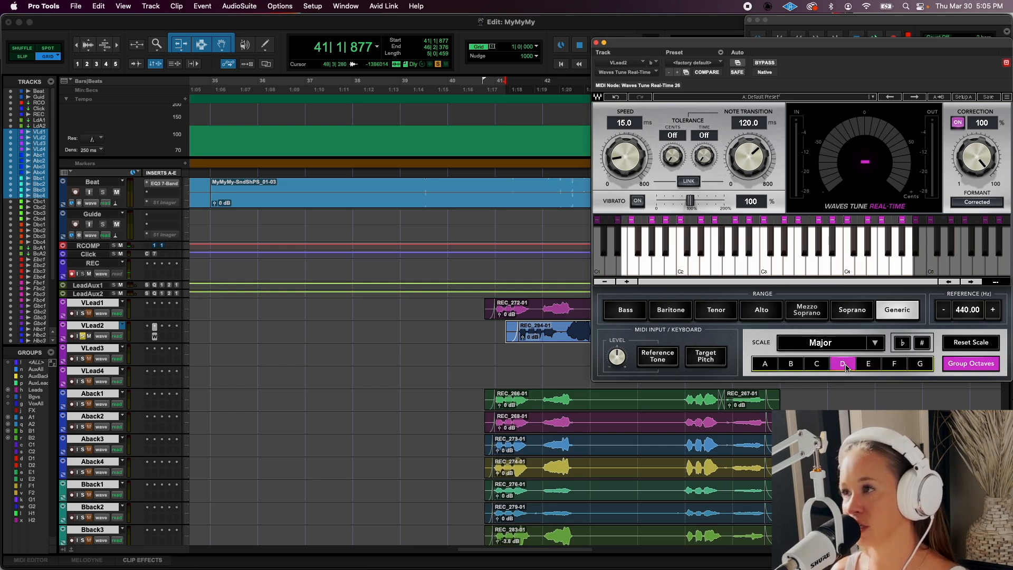
{"action": "left_click", "coordinate": [891, 367]}
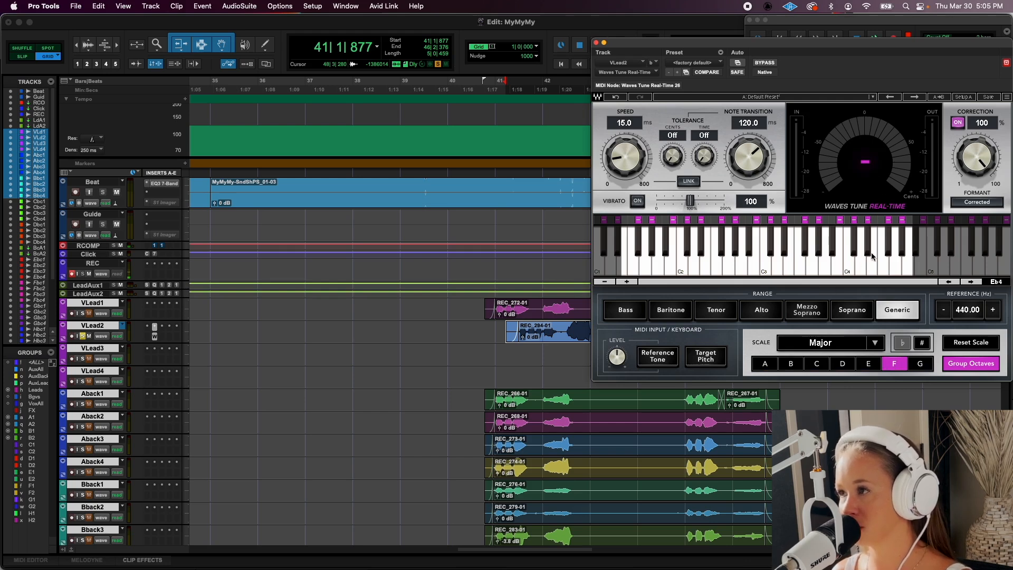
{"action": "left_click", "coordinate": [869, 365]}
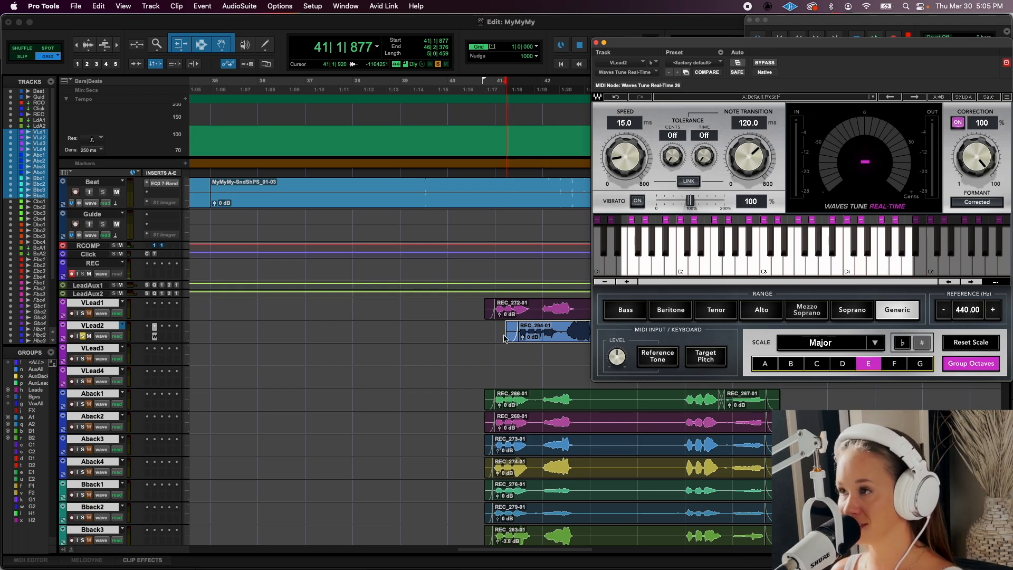
{"action": "scroll", "coordinate": [504, 338], "scroll_direction": "right", "scroll_amount": 2}
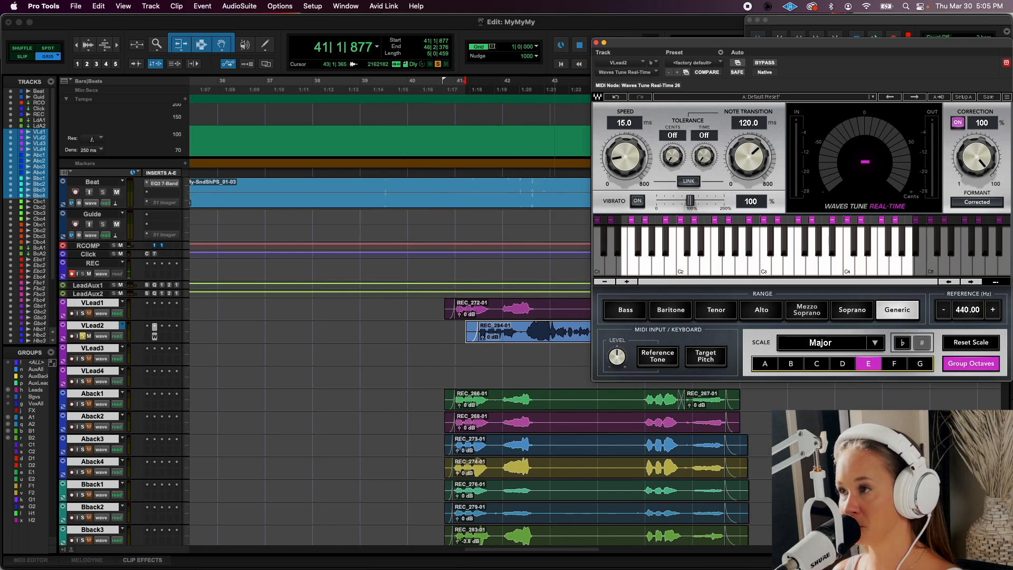
Try a different correction direction for the D notes above the plug-in keyboard and restore the original one.
{"action": "left_click", "coordinate": [777, 220]}
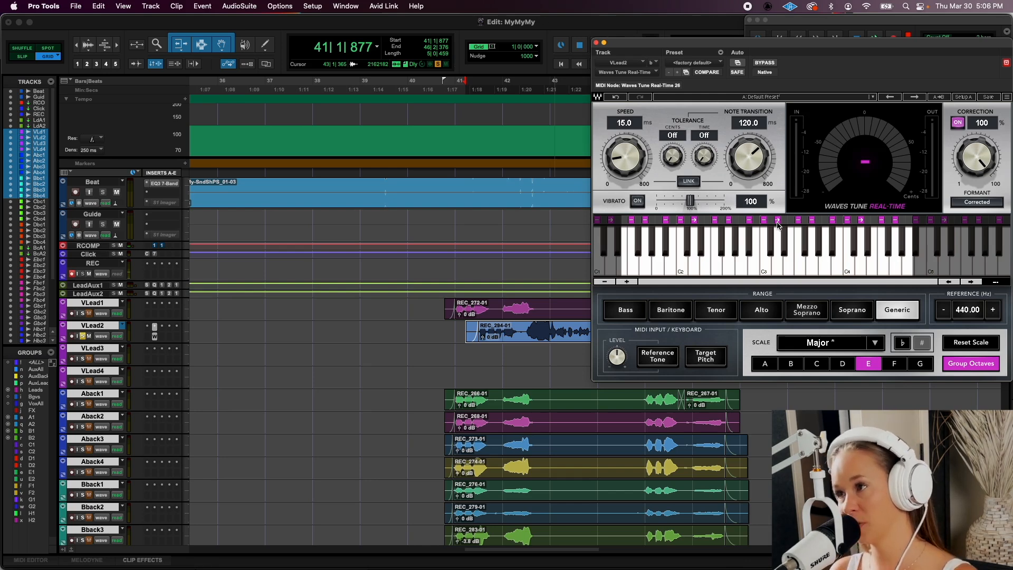
{"action": "left_click", "coordinate": [778, 221]}
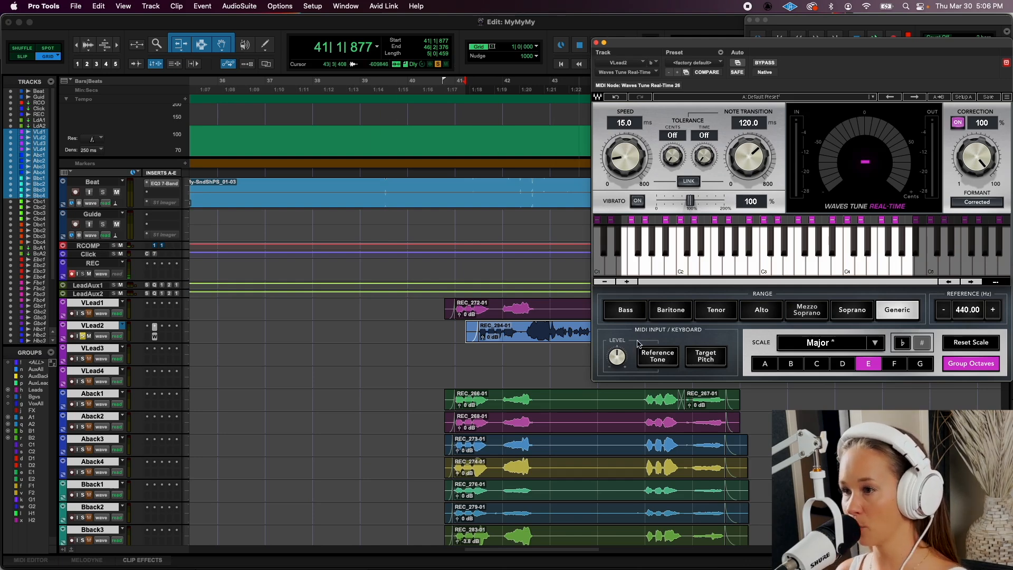
Set the VLead2 tuning range to Mezzo Soprano with a 0.1 ms note transition, and play the vocal selection back.
{"action": "scroll", "coordinate": [561, 338], "scroll_direction": "right", "scroll_amount": 5}
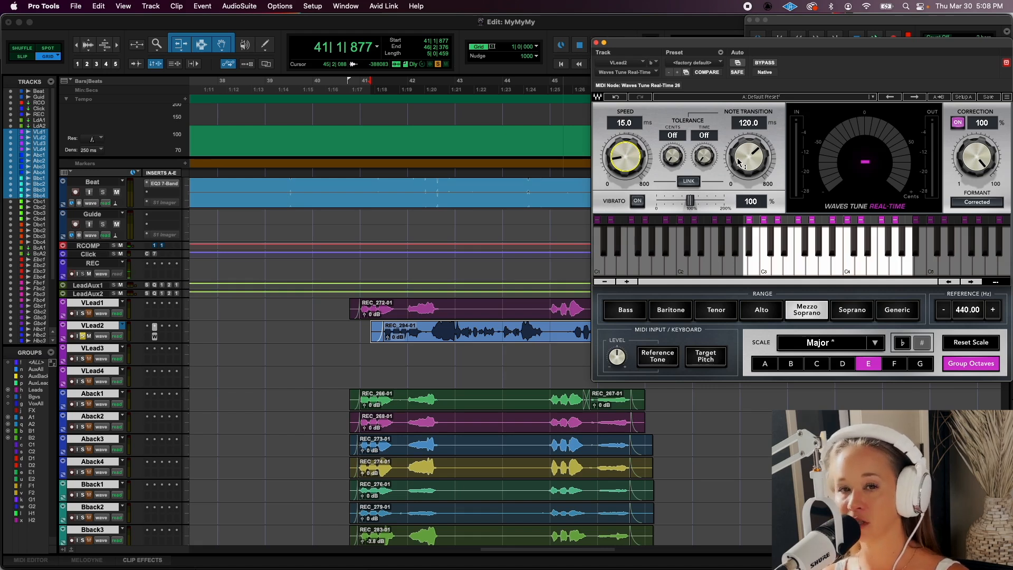
{"action": "left_click_drag", "start_coordinate": [739, 162], "coordinate": [738, 237]}
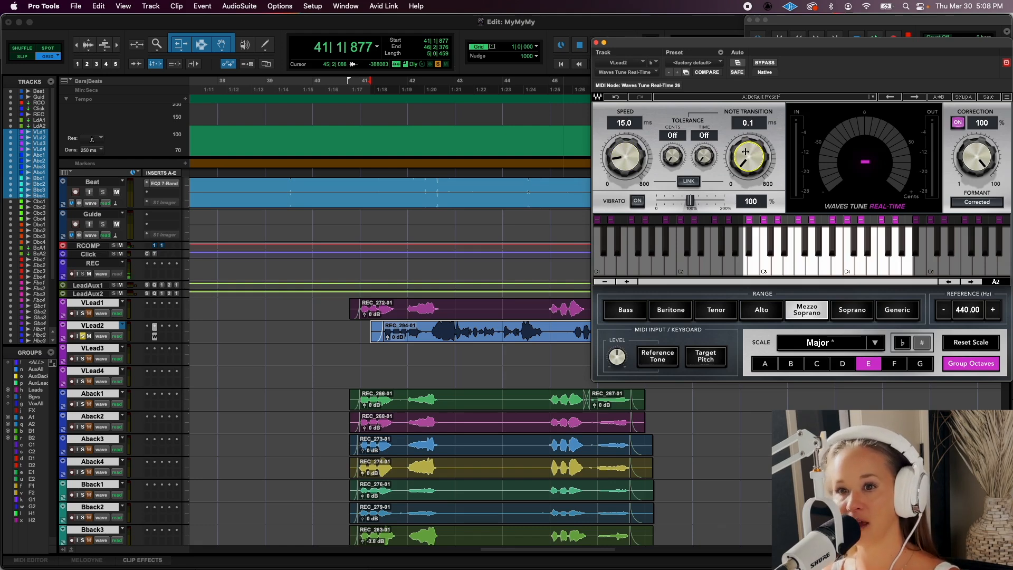
{"action": "key", "text": "space"}
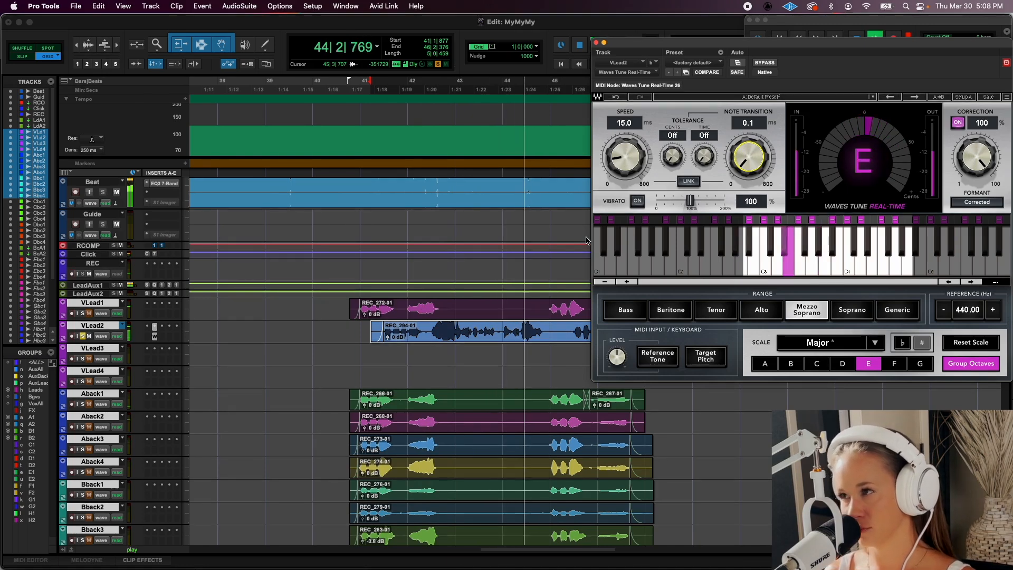
{"action": "key", "text": "space"}
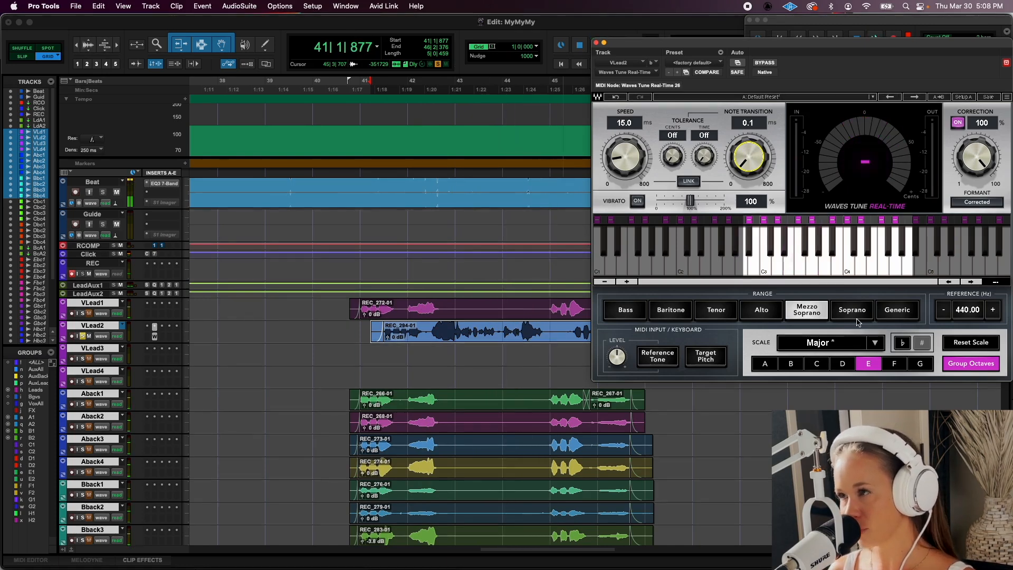
Change the correction direction of the F notes and set the note transition to 25.9 ms during playback of VLead2.
{"action": "left_click", "coordinate": [797, 220]}
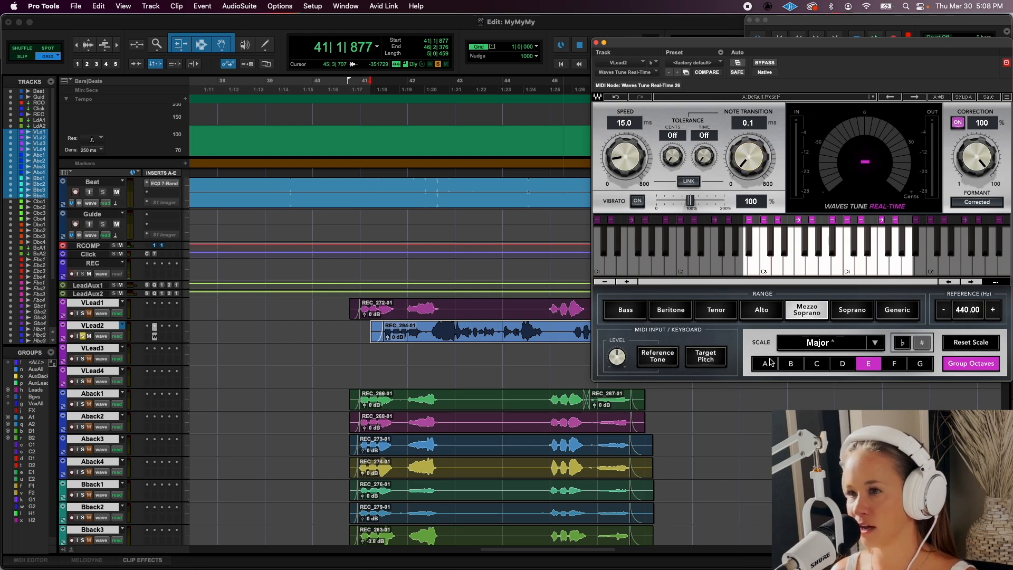
{"action": "key", "text": "space"}
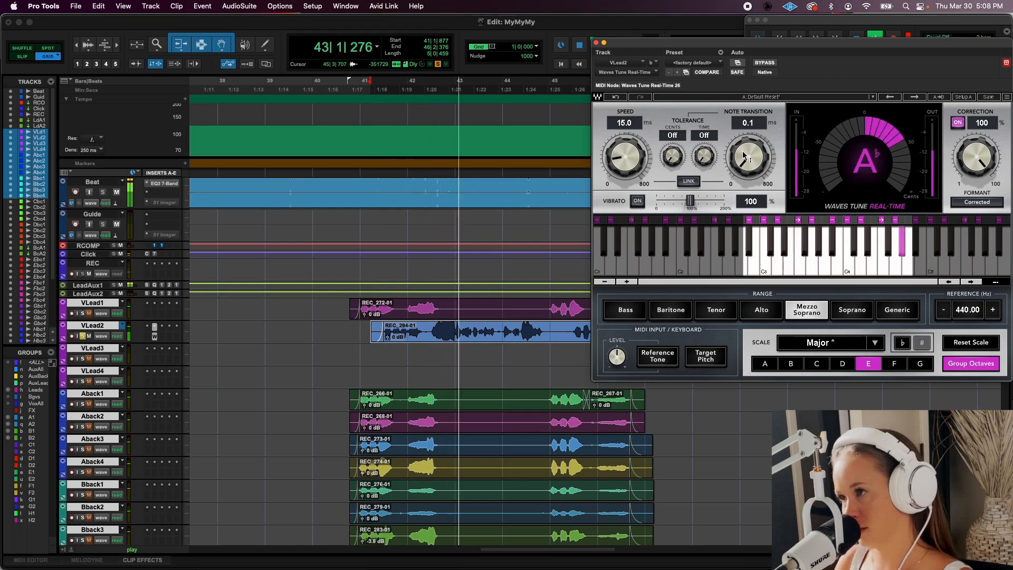
{"action": "left_click_drag", "start_coordinate": [744, 155], "coordinate": [744, 142]}
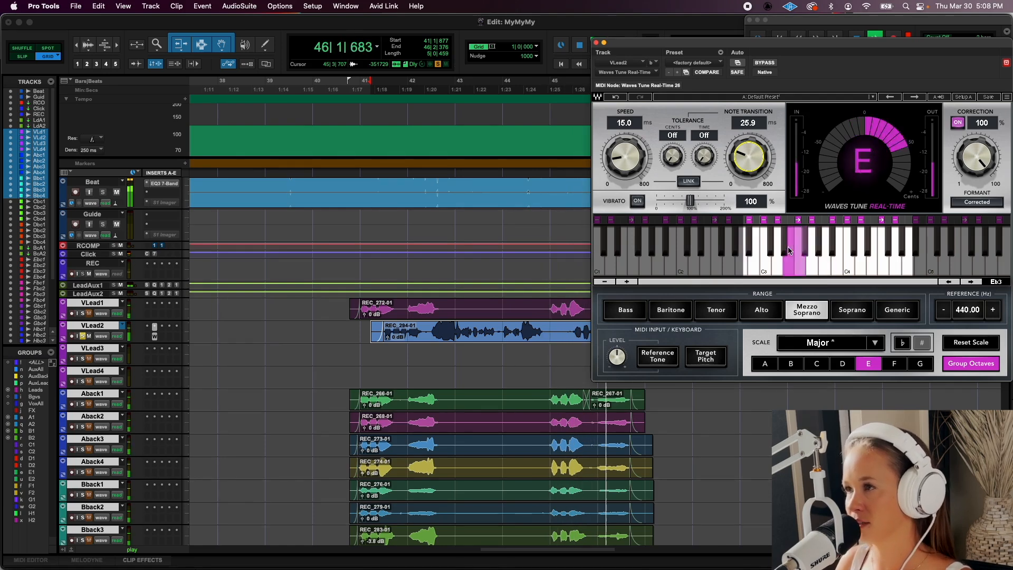
{"action": "key", "text": "space"}
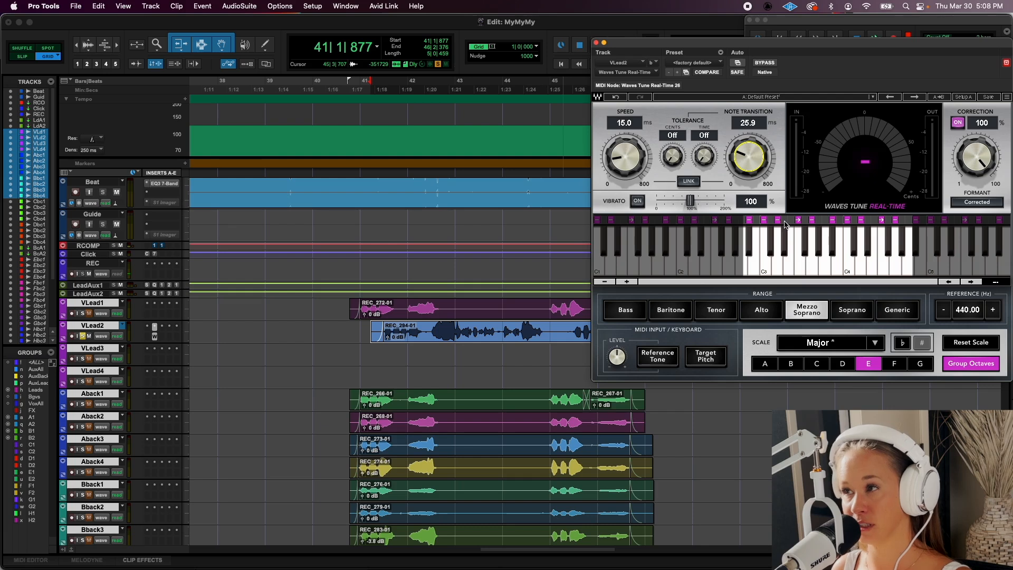
Exclude the E♭ notes from the tuning scale and play the VLead2 selection back.
{"action": "left_click", "coordinate": [785, 220]}
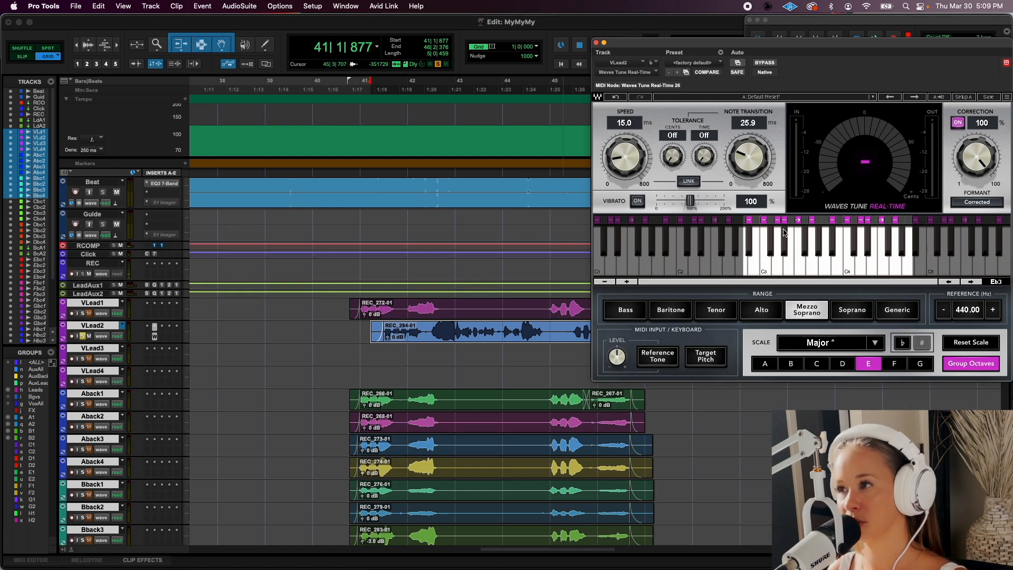
{"action": "key", "text": "space"}
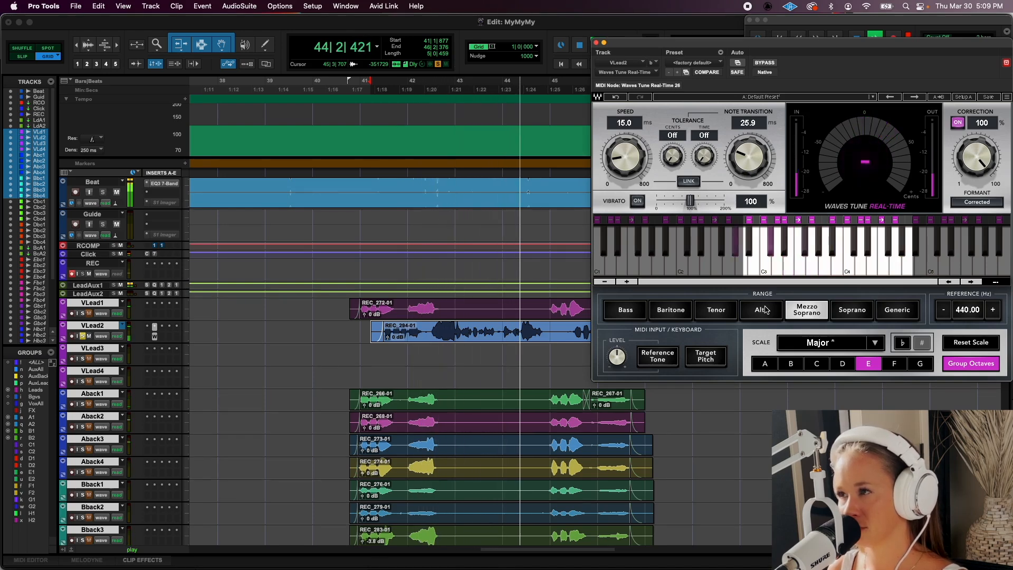
{"action": "key", "text": "space"}
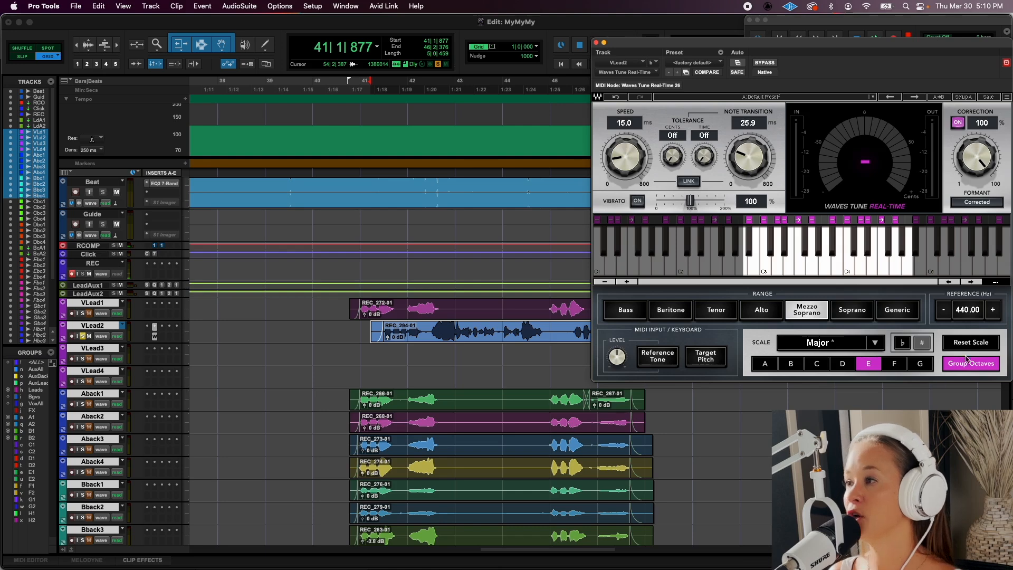
Raise the tuning reference frequency in small increments to 440.60 Hz.
{"action": "left_click", "coordinate": [993, 315]}
{"action": "left_click", "coordinate": [994, 317]}
{"action": "left_click", "coordinate": [993, 313]}
{"action": "left_click", "coordinate": [993, 313]}
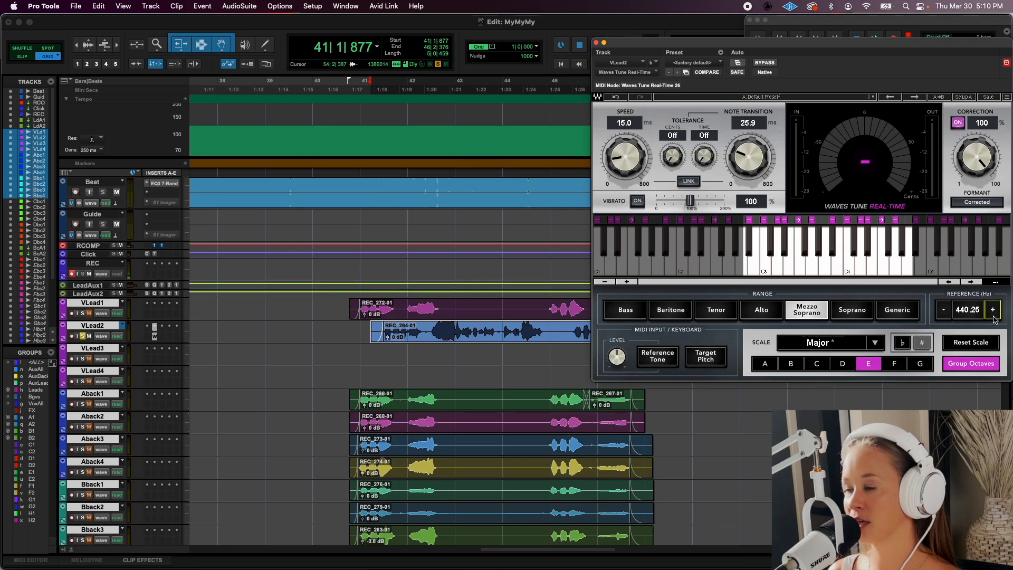
{"action": "left_click", "coordinate": [993, 314]}
{"action": "left_click", "coordinate": [995, 312]}
{"action": "left_click", "coordinate": [994, 312]}
{"action": "left_click", "coordinate": [995, 313]}
{"action": "left_click", "coordinate": [995, 313]}
{"action": "left_click", "coordinate": [995, 313]}
{"action": "left_click", "coordinate": [994, 313]}
{"action": "left_click", "coordinate": [994, 313]}
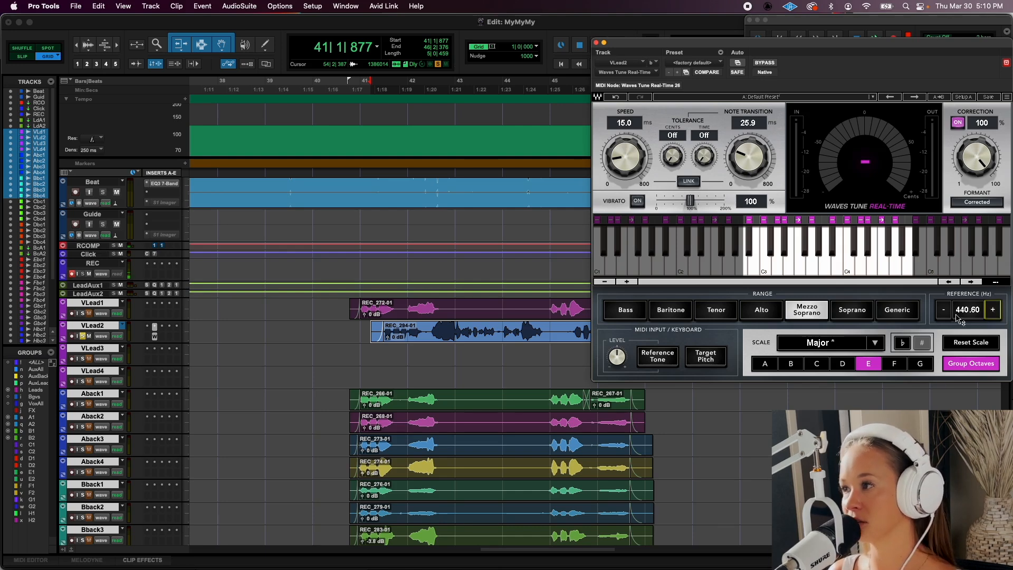
Try entering 440 as the tuning reference frequency, and lower it in small increments to 440.10 Hz.
{"action": "double_click", "coordinate": [967, 312]}
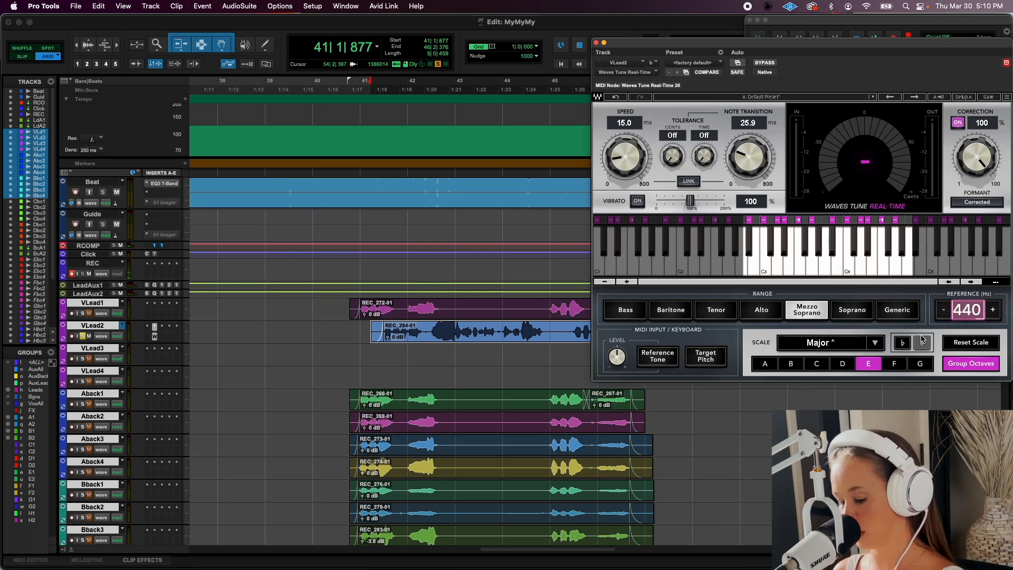
{"action": "key", "text": "Escape"}
{"action": "left_click", "coordinate": [943, 310]}
{"action": "left_click", "coordinate": [943, 310]}
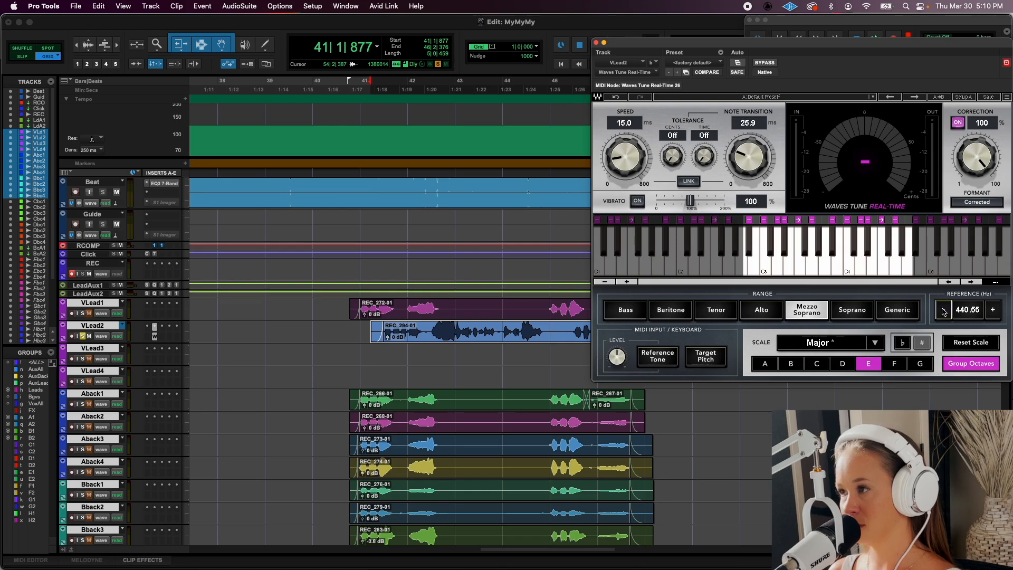
{"action": "left_click", "coordinate": [943, 310]}
{"action": "left_click", "coordinate": [943, 310]}
{"action": "left_click", "coordinate": [943, 311]}
{"action": "left_click", "coordinate": [943, 310]}
{"action": "left_click", "coordinate": [943, 310]}
{"action": "left_click", "coordinate": [943, 310]}
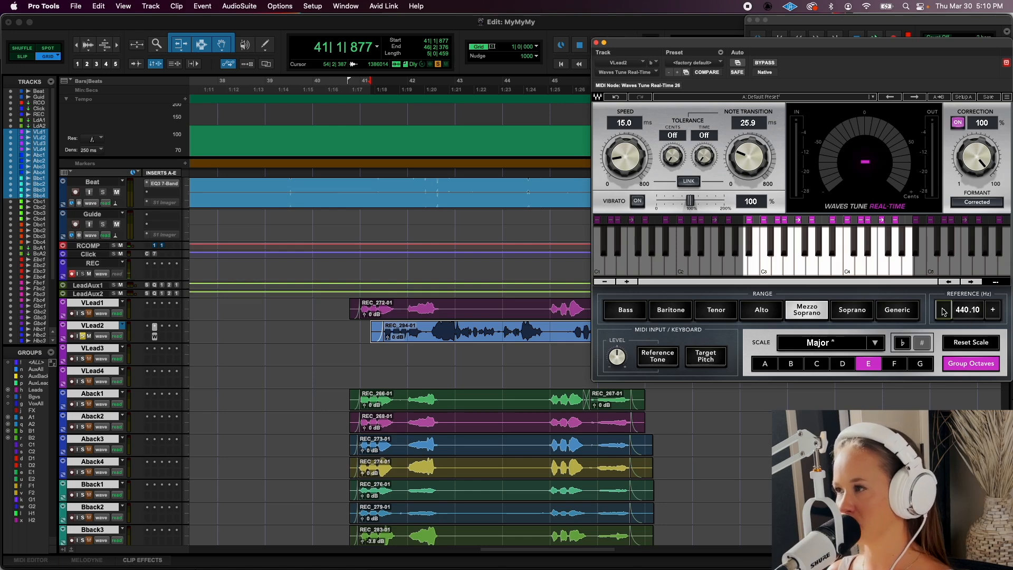